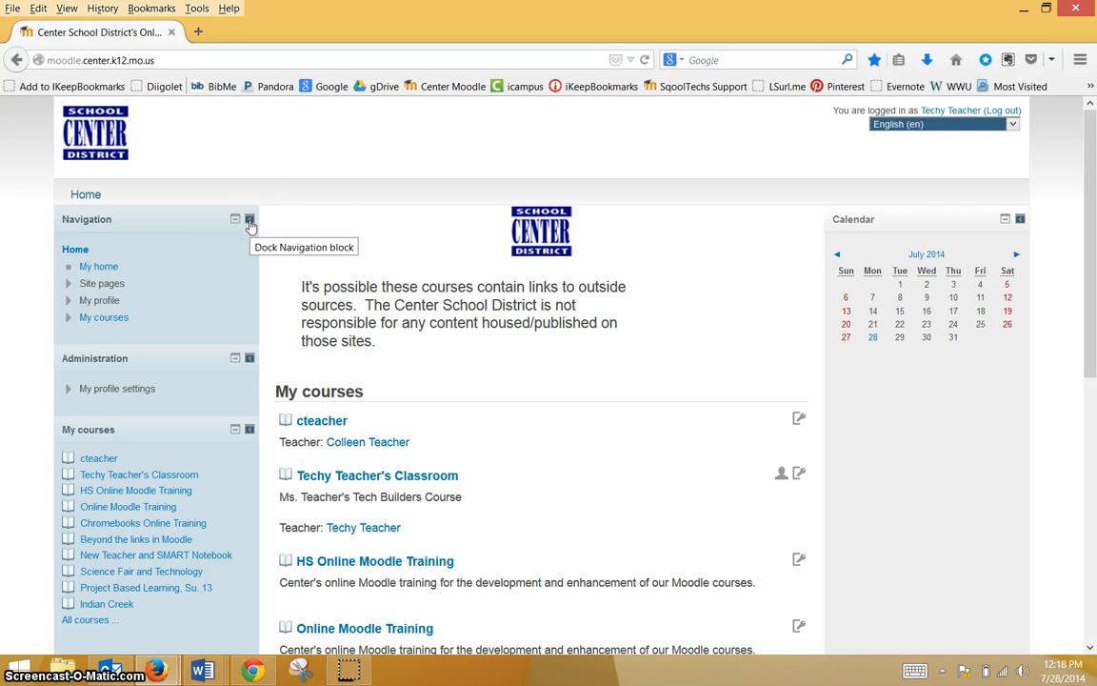
- Dock the Navigation, Administration and My courses blocks on the Moodle home page
left_click(249, 220)
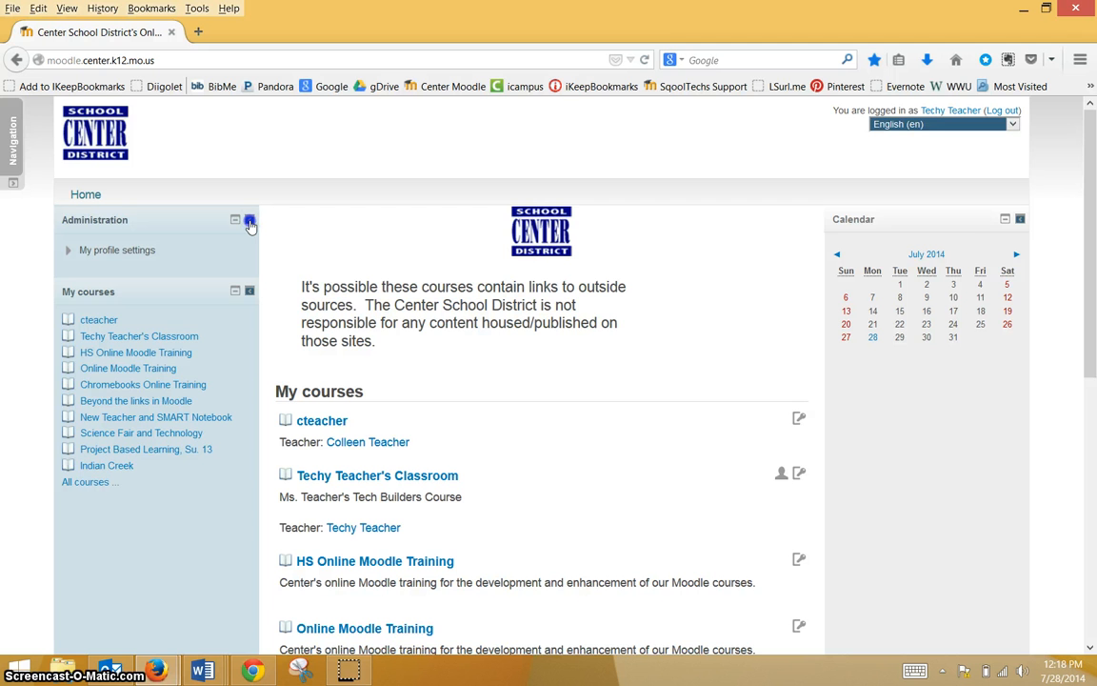
left_click(250, 221)
left_click(249, 221)
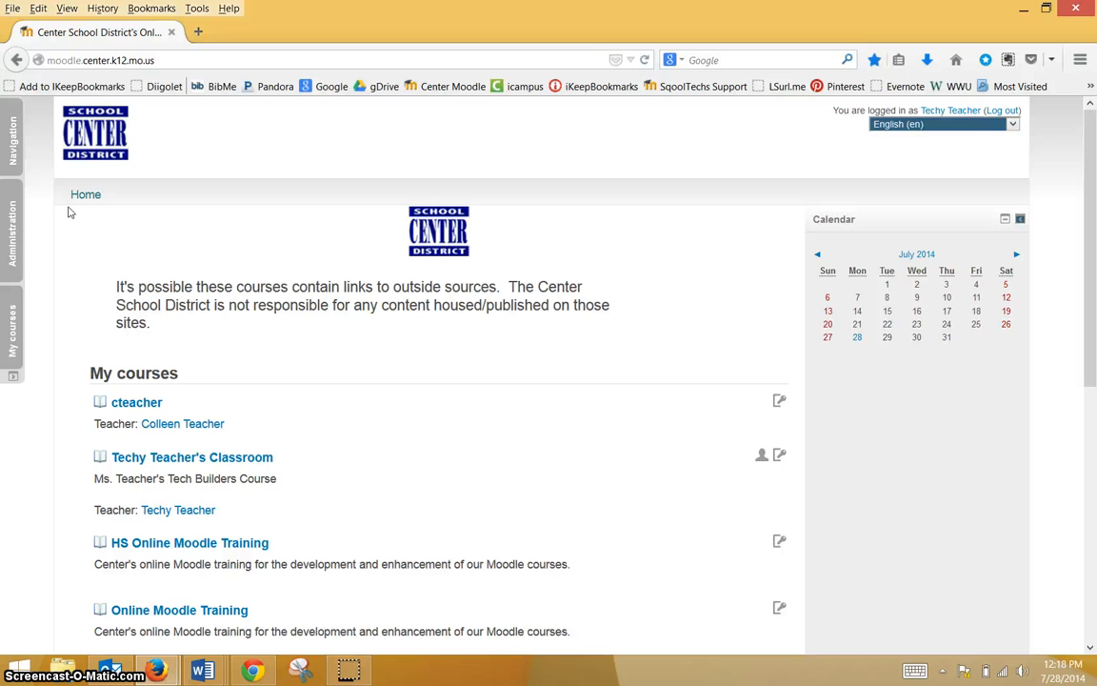
- Open the cteacher course from the course list on the home page
left_click(139, 404)
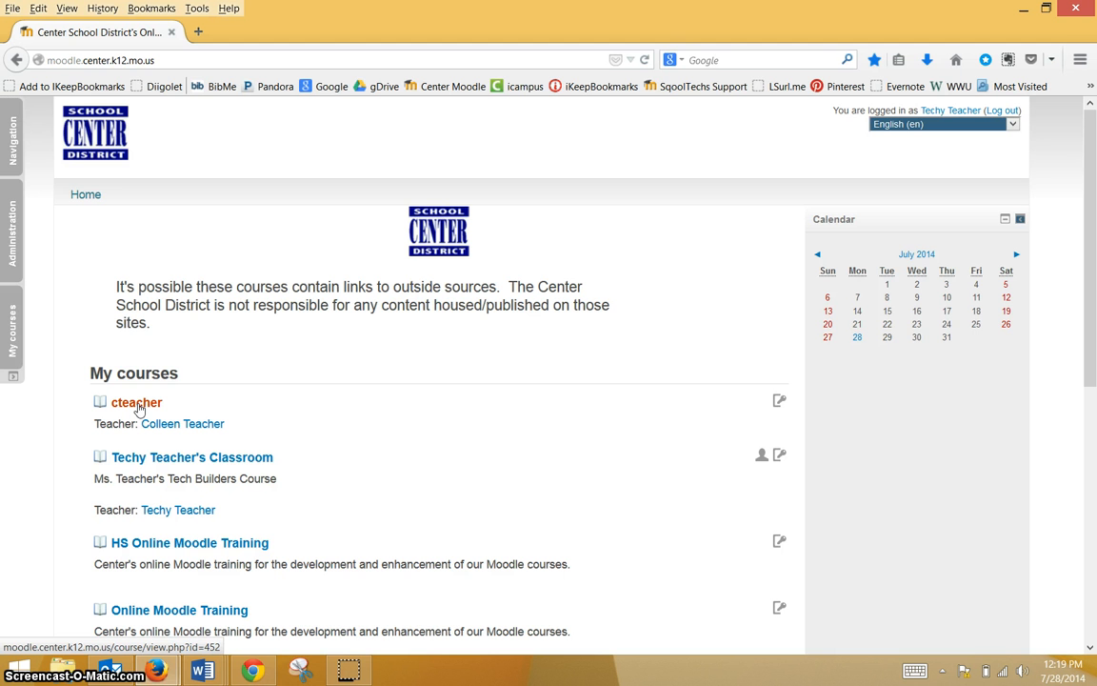
left_click(139, 408)
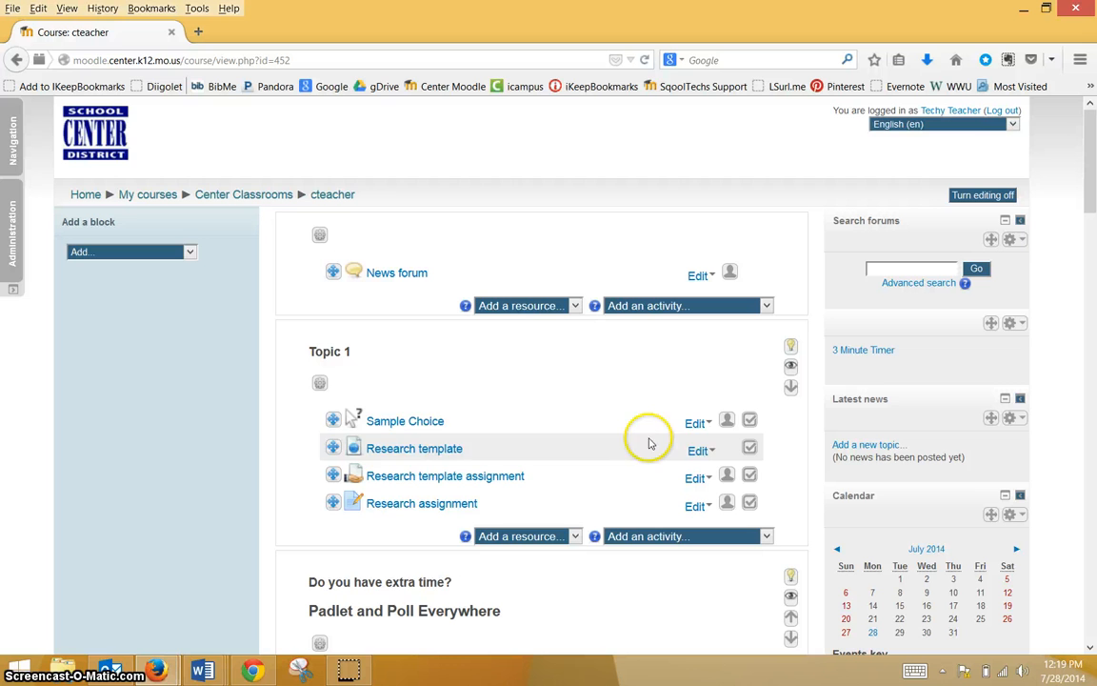
- Review the editing actions for Sample Choice and the resource and activity types that can be added to Topic 1
left_click(698, 423)
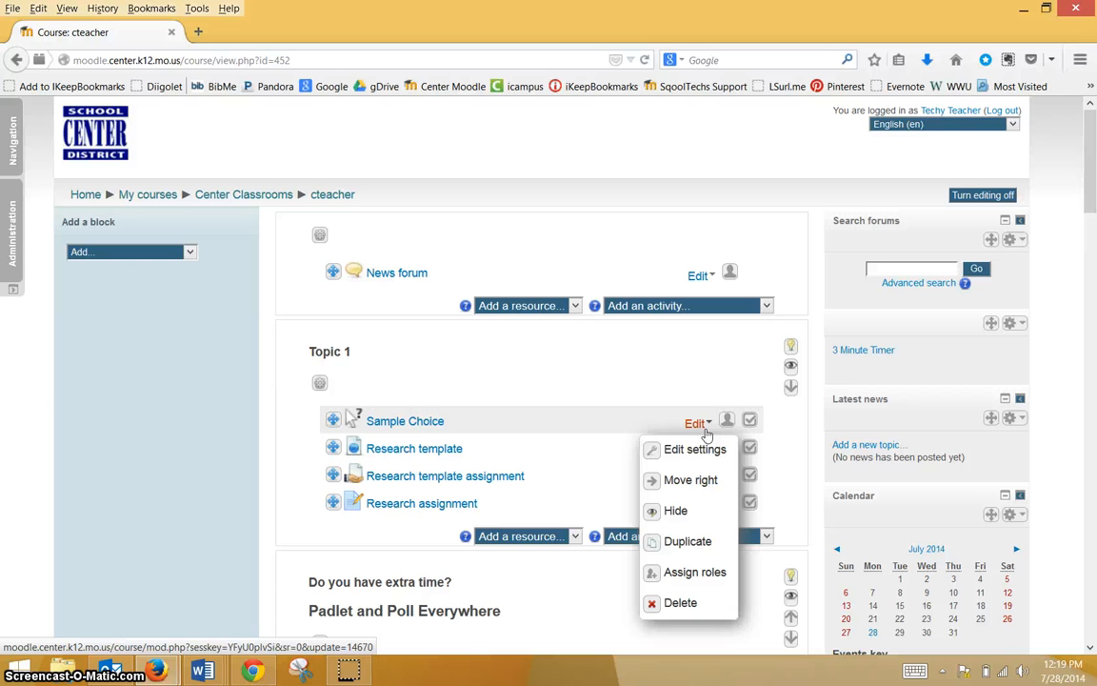
left_click(712, 449)
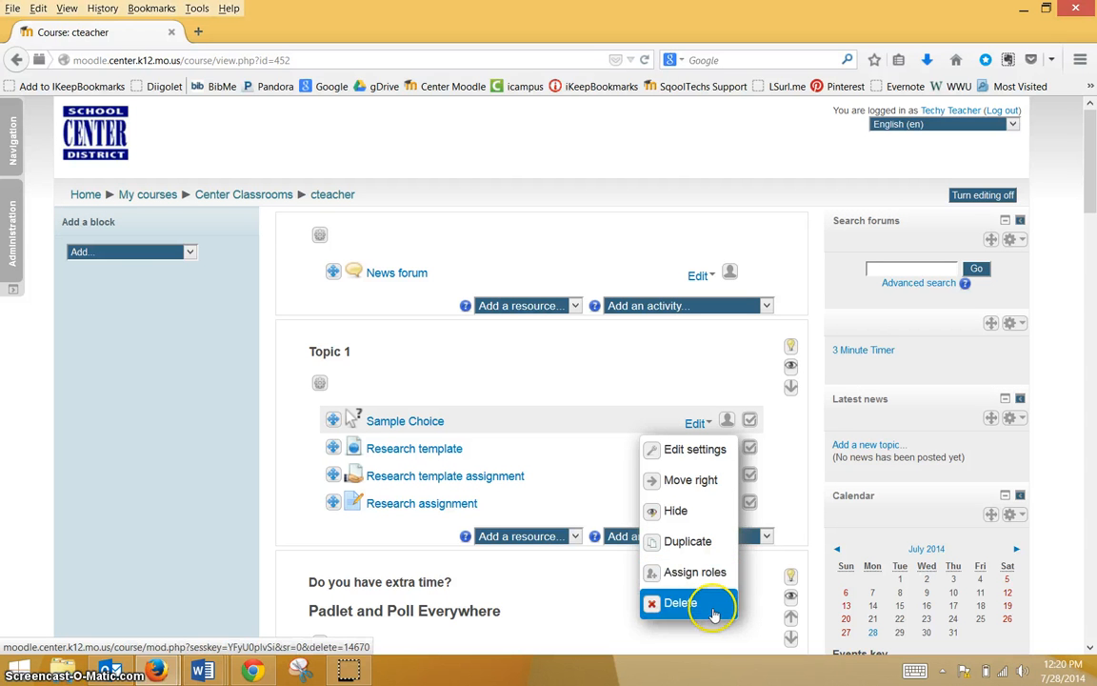
left_click(665, 387)
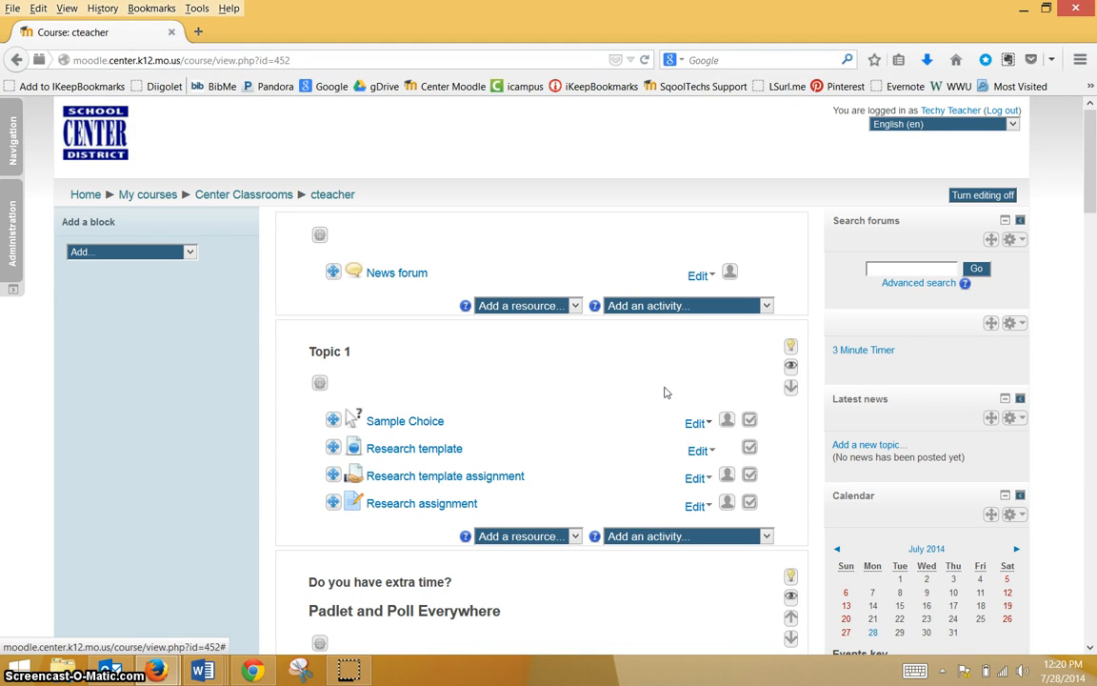
left_click(574, 537)
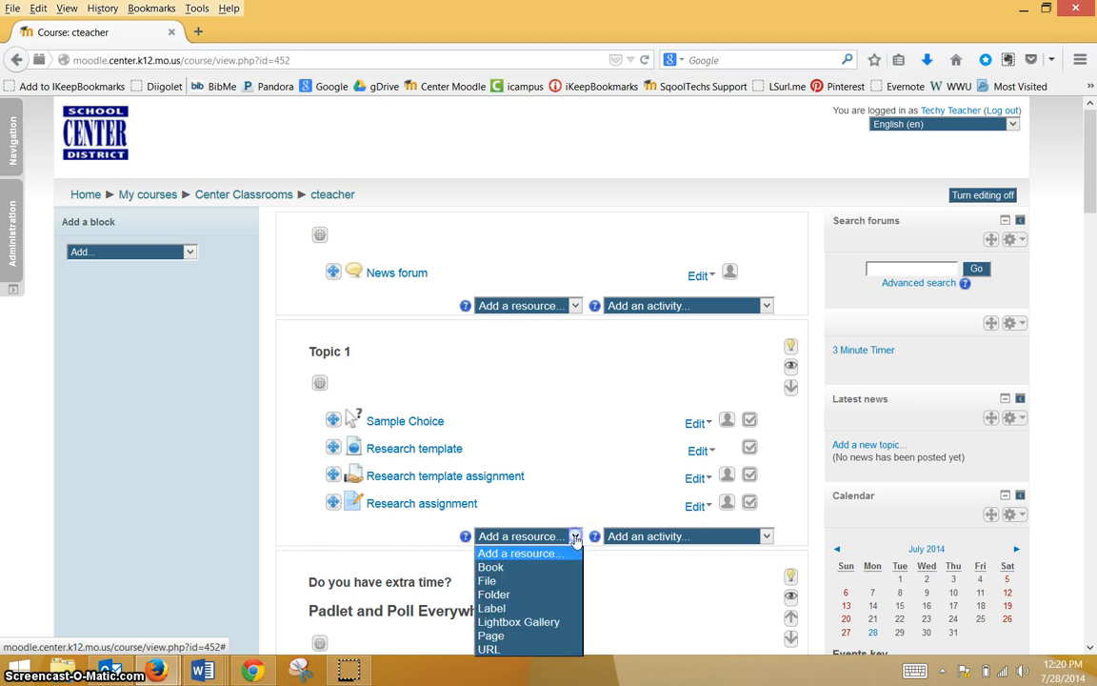
left_click(639, 540)
left_click(639, 540)
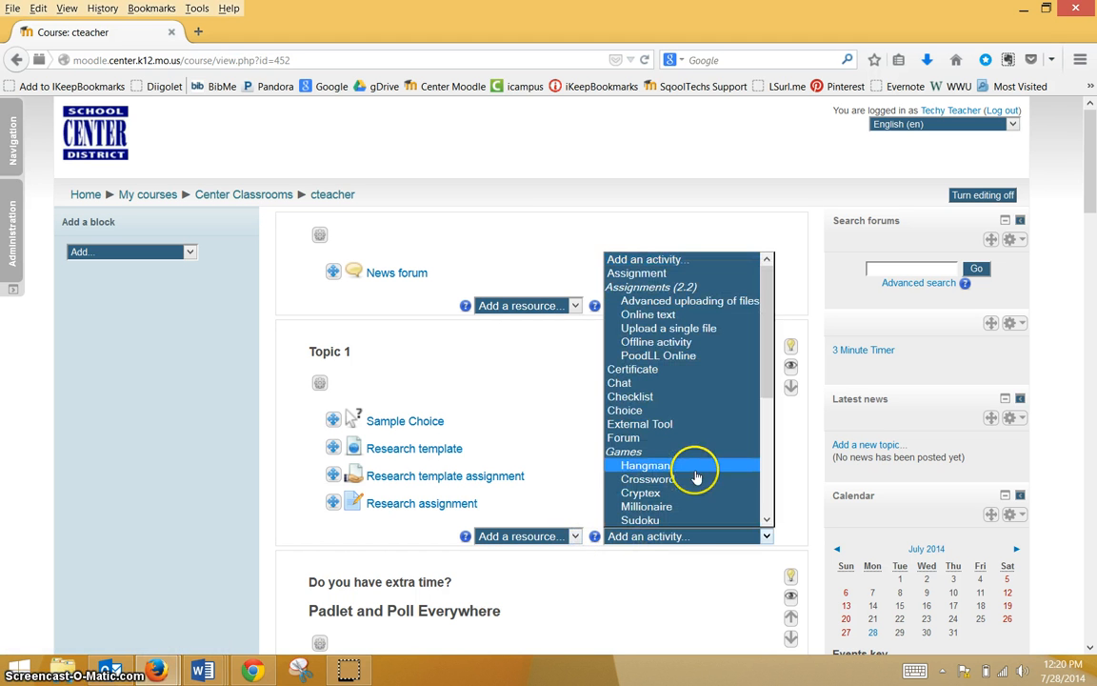
left_click(403, 369)
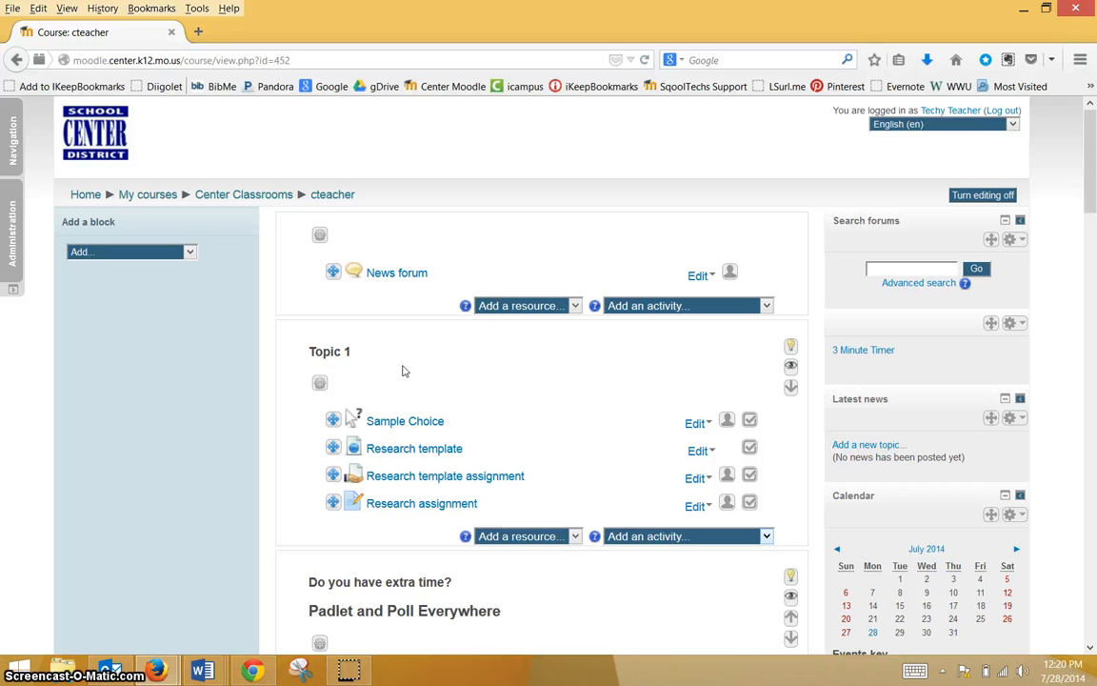
- Add a new Page resource to Topic 1
left_click(549, 536)
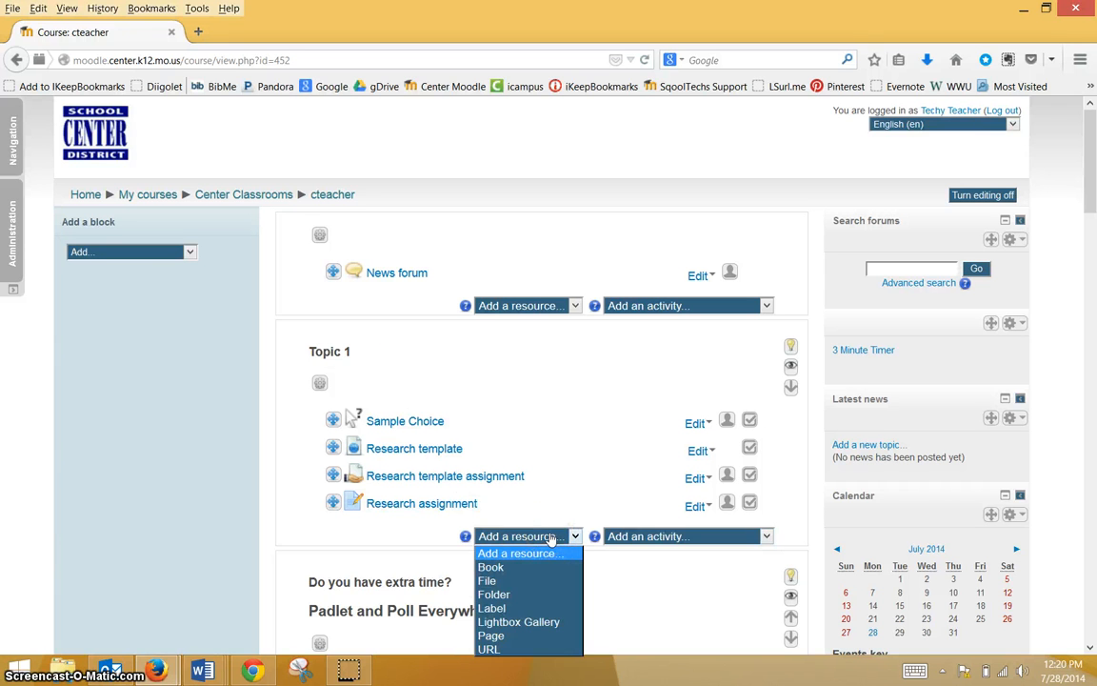
left_click(550, 537)
scroll(550, 533, "down", 1)
left_click(550, 516)
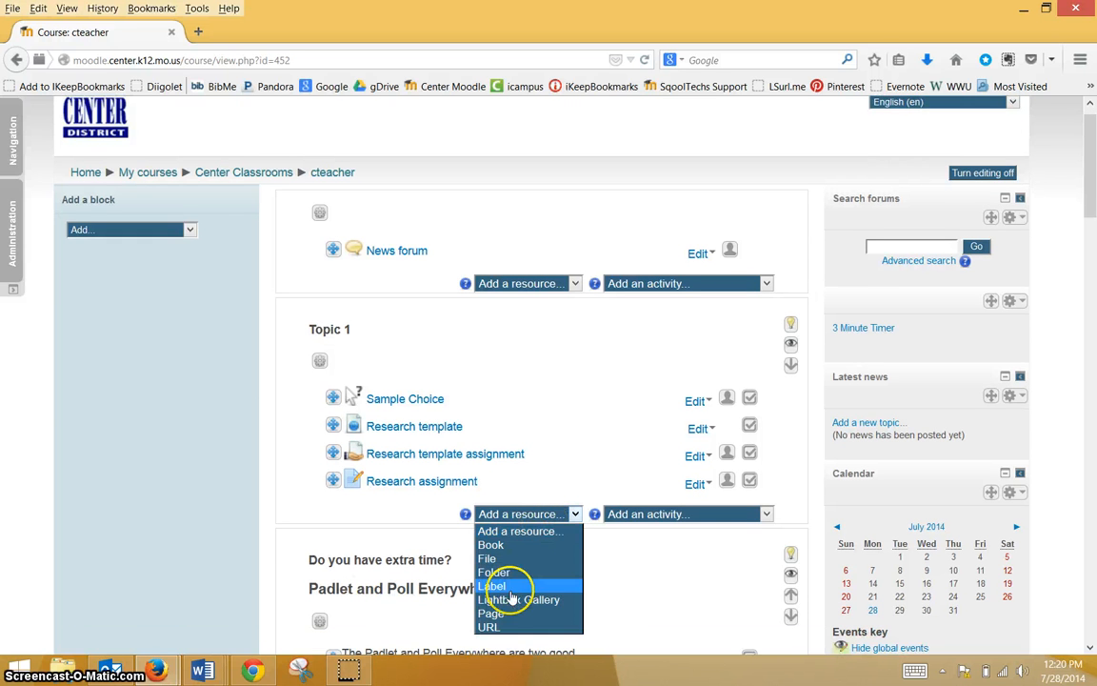
left_click(493, 613)
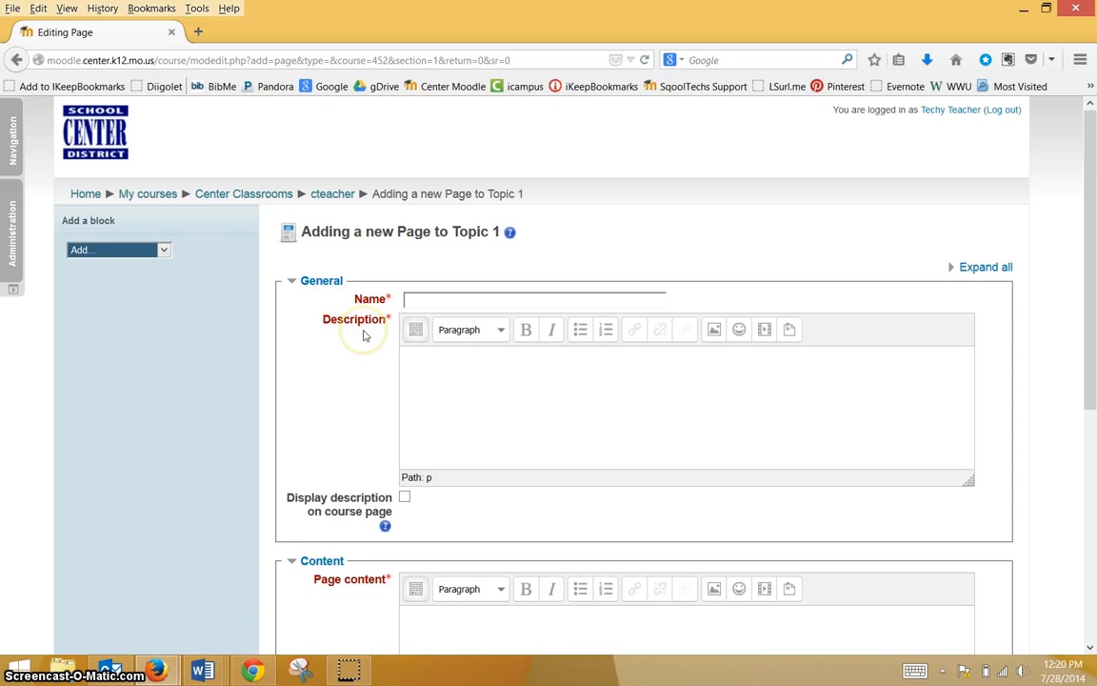
- Name the new page "My sample" and enter "sample" as its description
scroll(363, 334, "down", 4)
scroll(334, 410, "down", 3)
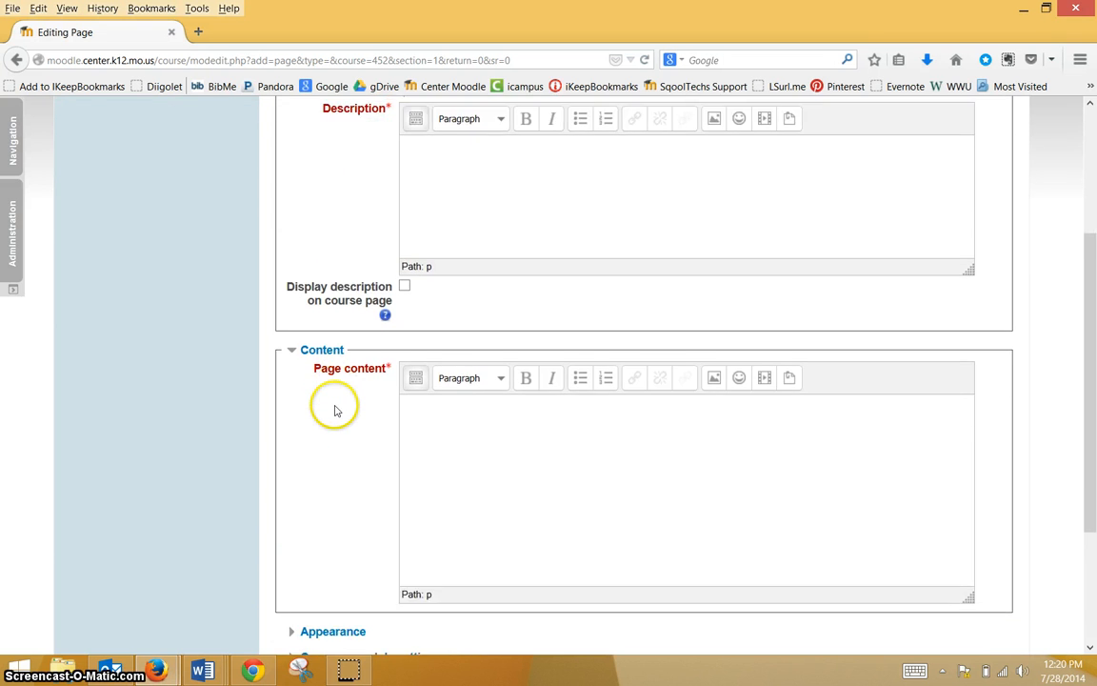
scroll(334, 409, "up", 4)
scroll(333, 406, "up", 4)
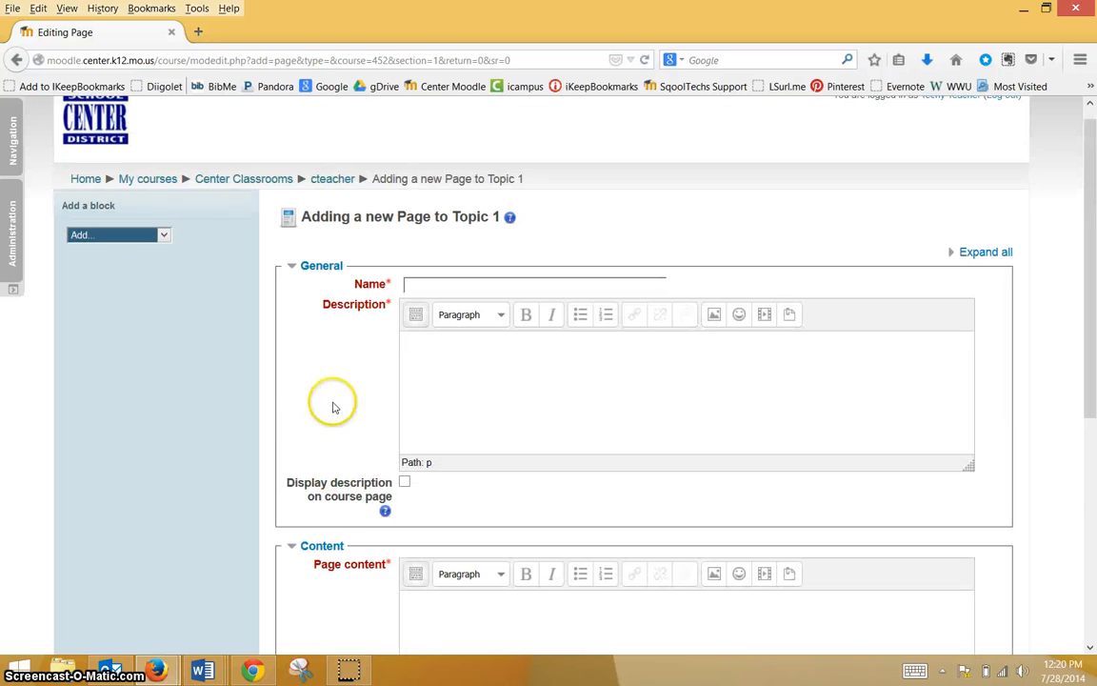
left_click(416, 292)
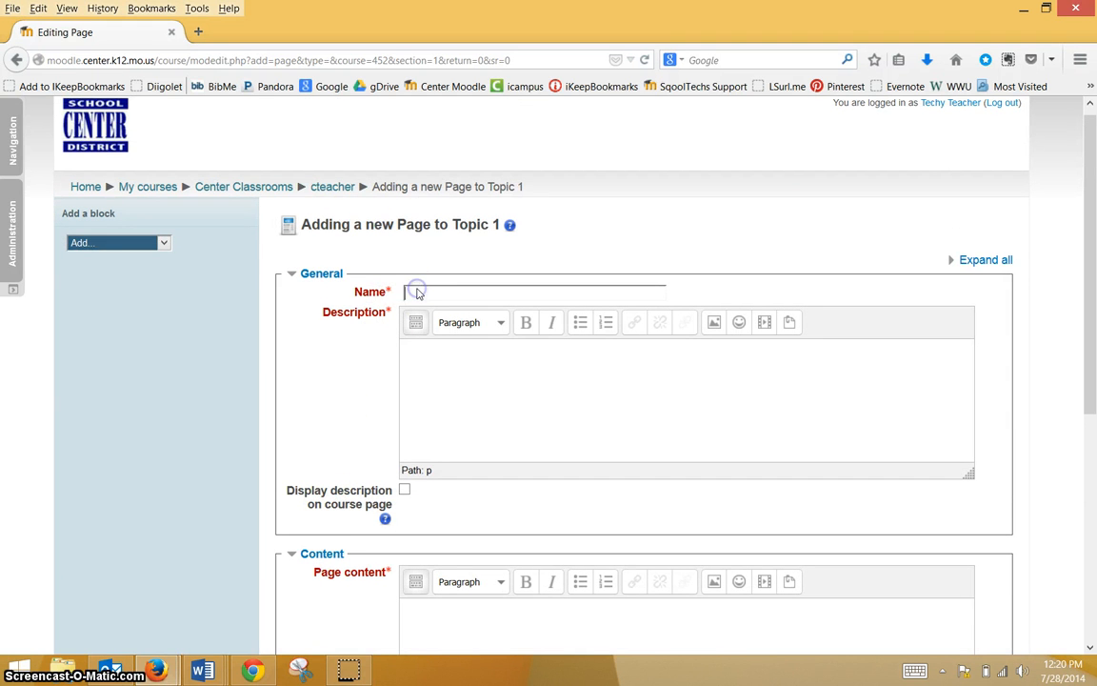
type("My sample")
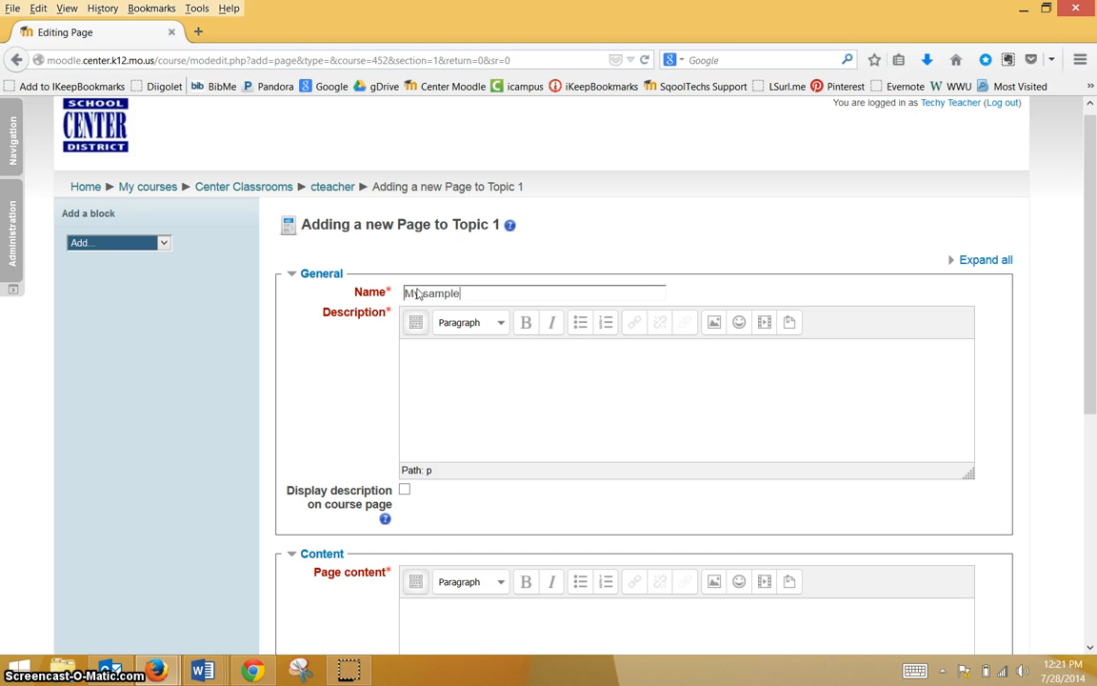
left_click(452, 348)
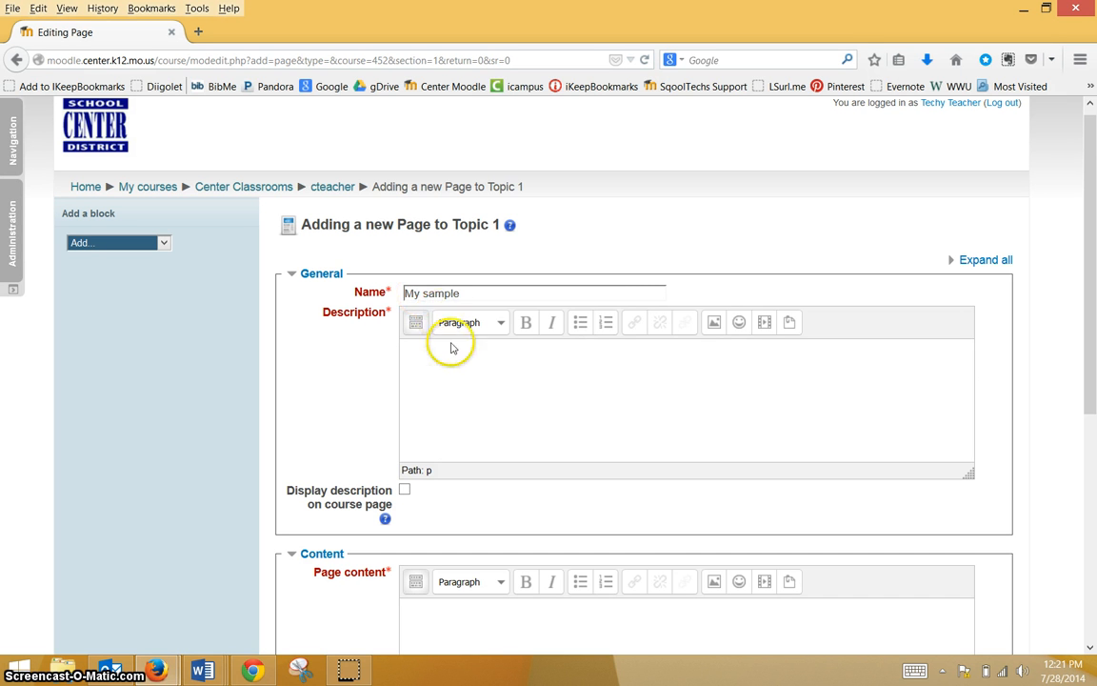
type("sample")
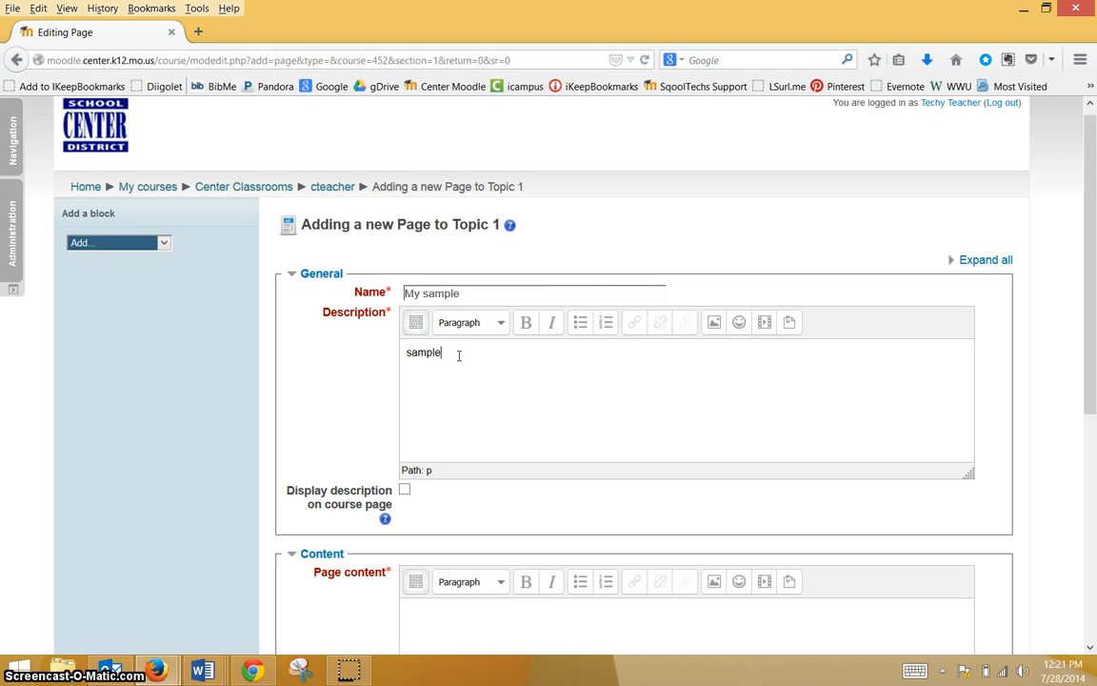
left_click(465, 374)
- Enter "This is the beginning of my page content." as the page content
left_click(478, 628)
type("T")
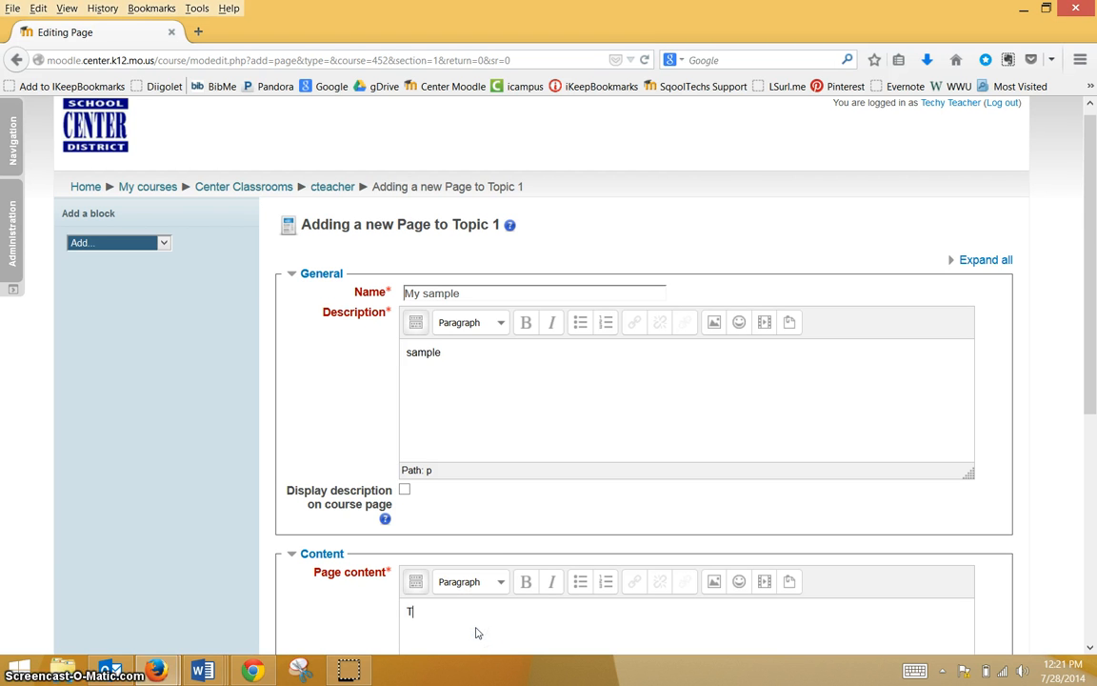
type("his is the")
left_click(477, 631)
type("beginn")
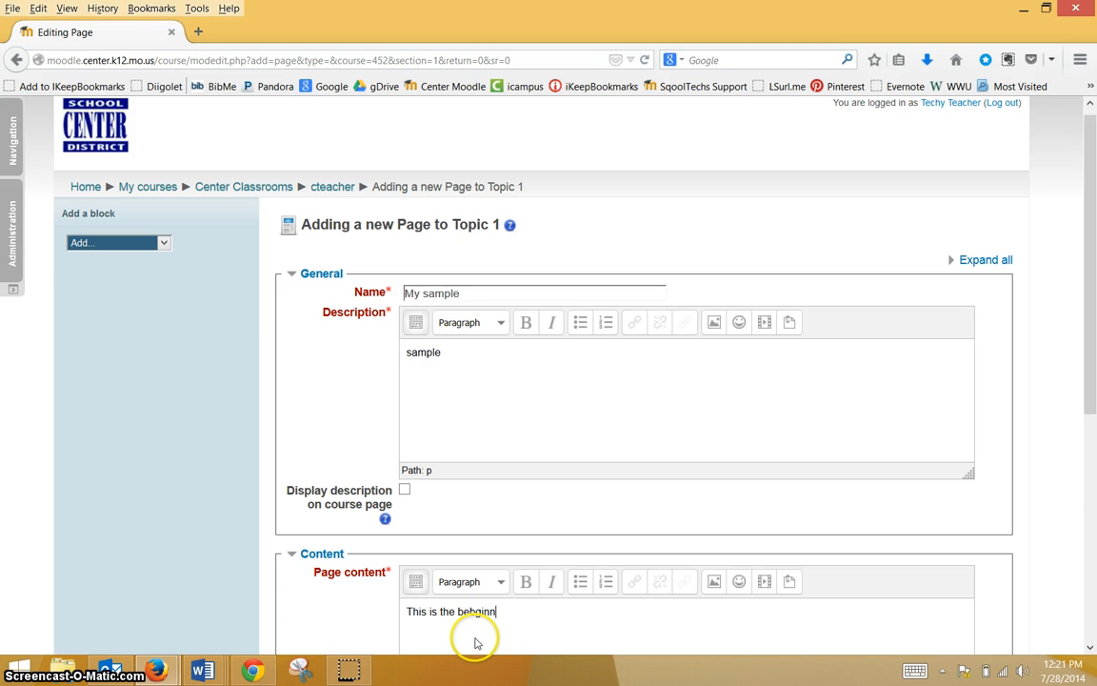
key("BackSpace")
key("BackSpace")
key("BackSpace")
key("BackSpace")
key("BackSpace")
type("ginning of my page content.")
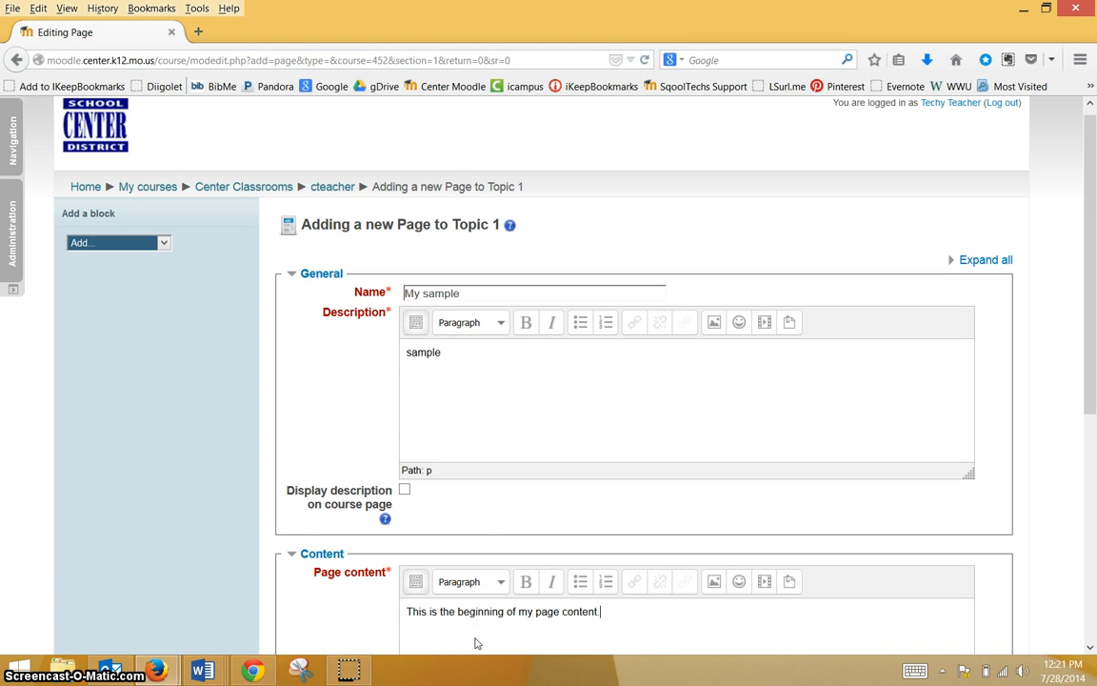
- Show the full set of formatting tools in the page's description editor
left_click(428, 453)
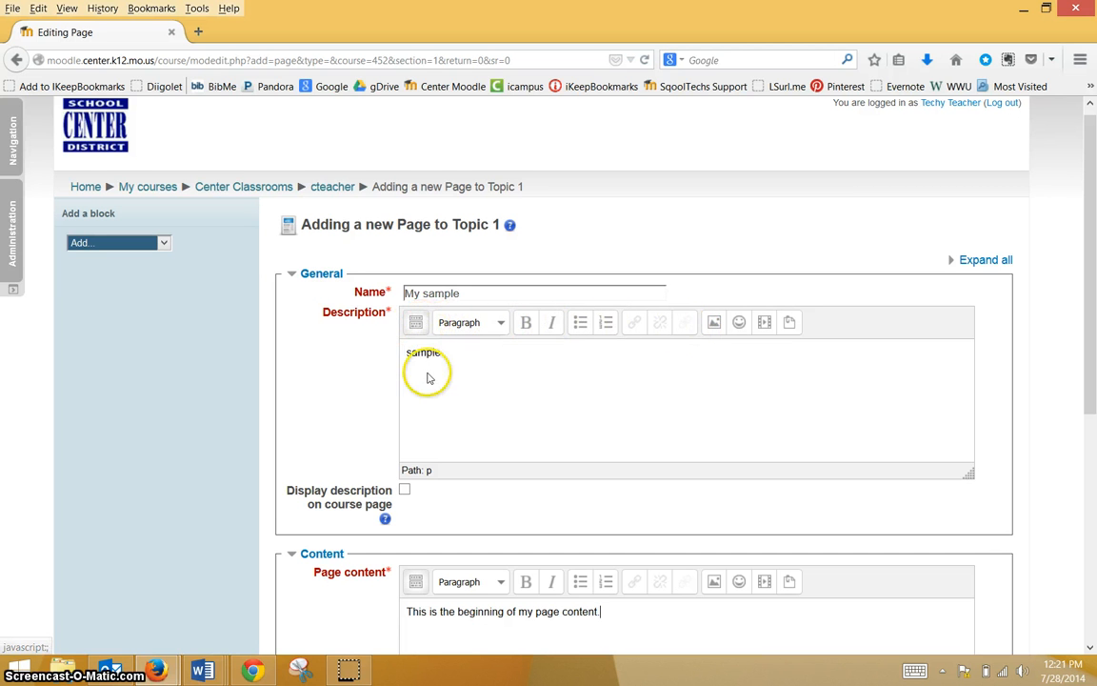
left_click(416, 330)
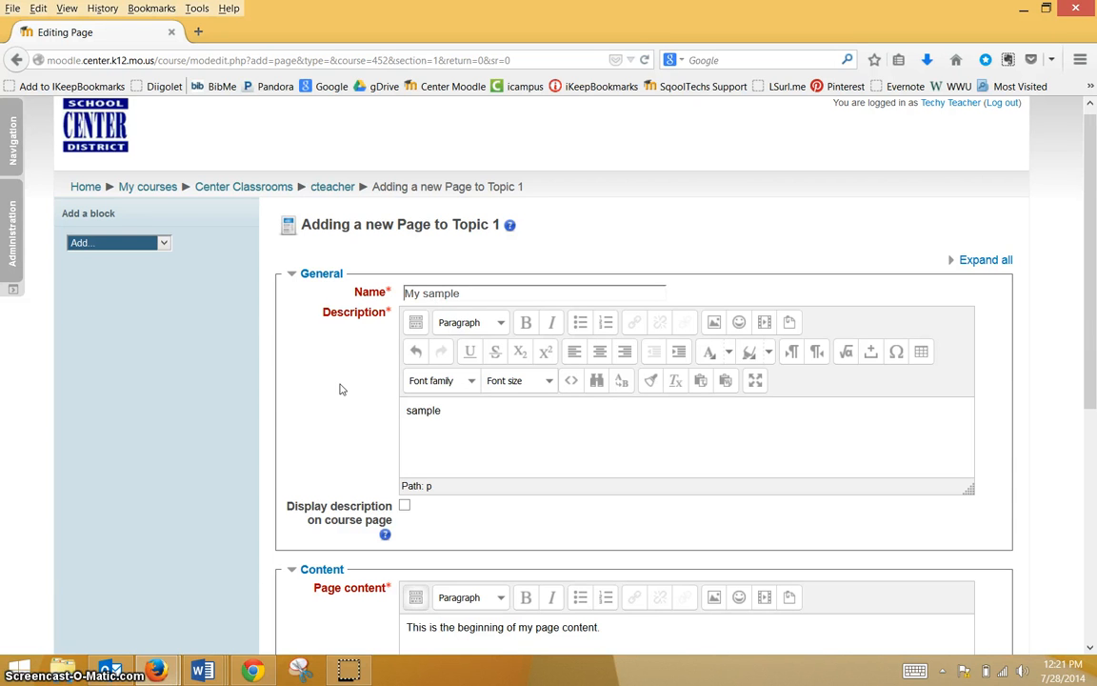
- Expand the Activity completion, Restrict access and Common module settings sections of the page form to view their options
scroll(283, 370, "down", 4)
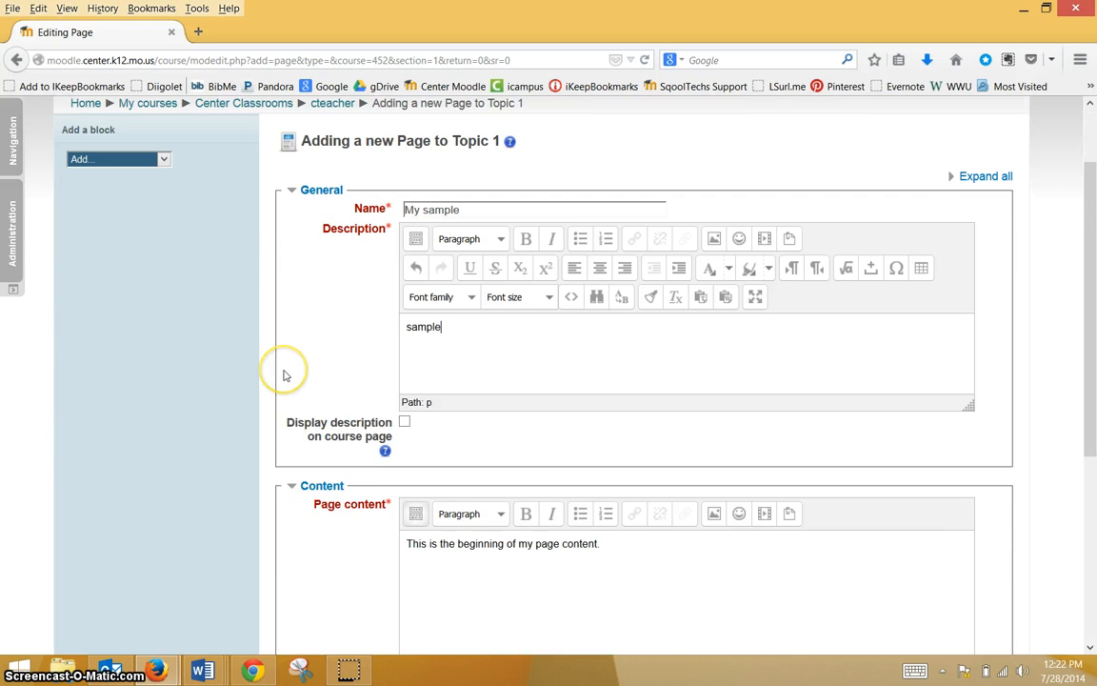
scroll(283, 369, "down", 4)
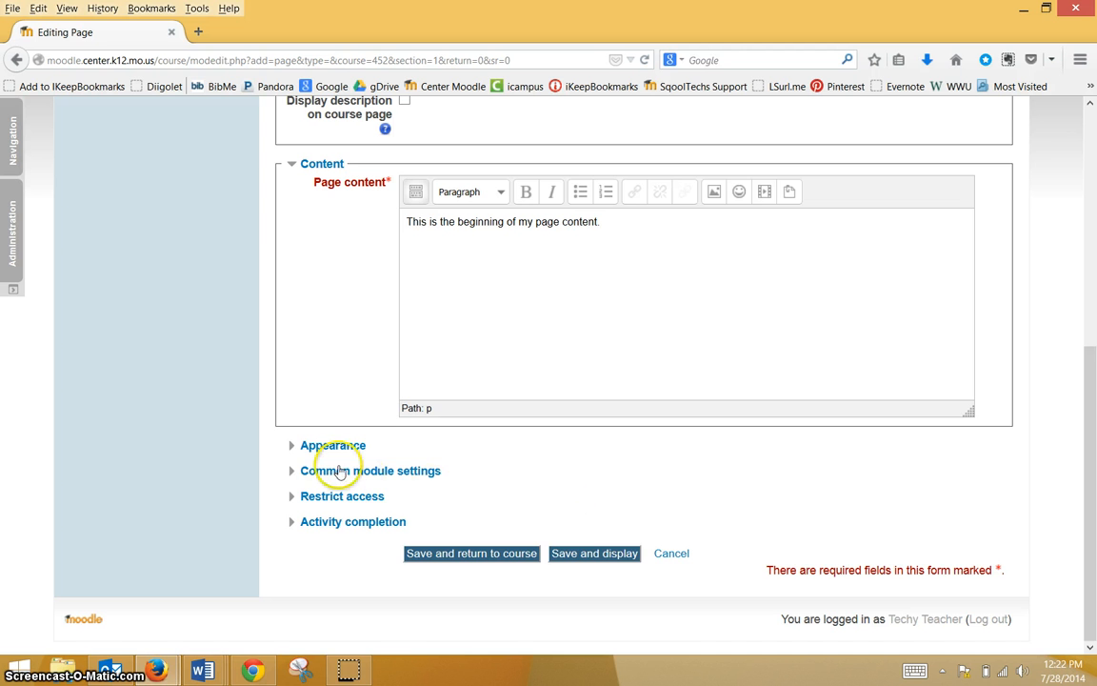
left_click(293, 521)
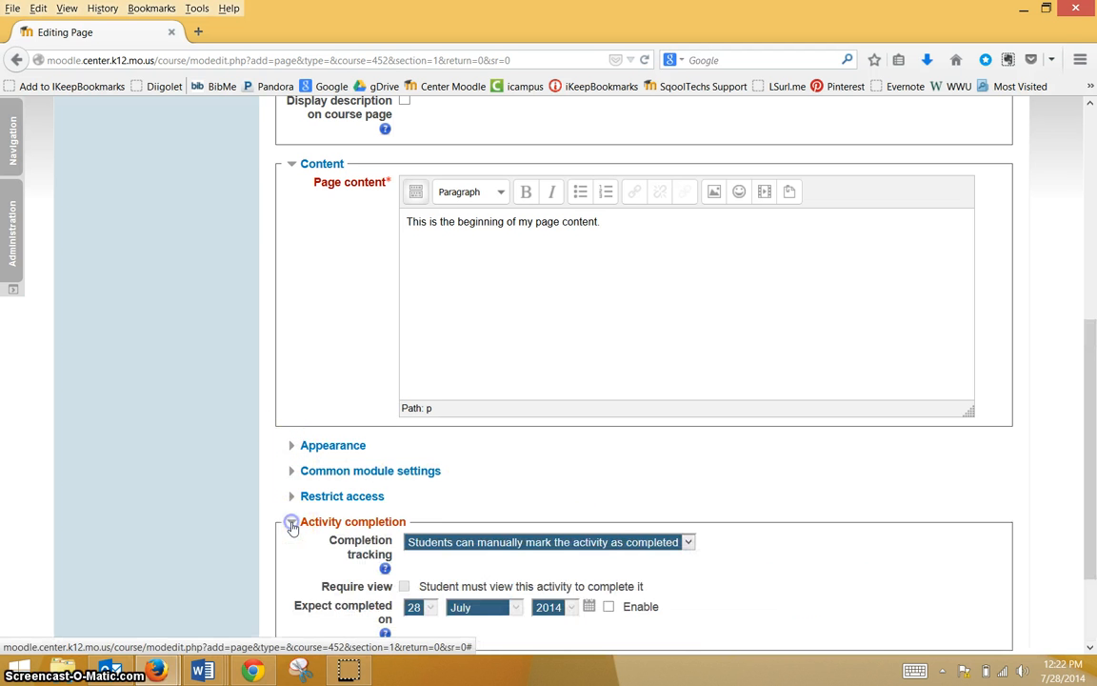
left_click(290, 496)
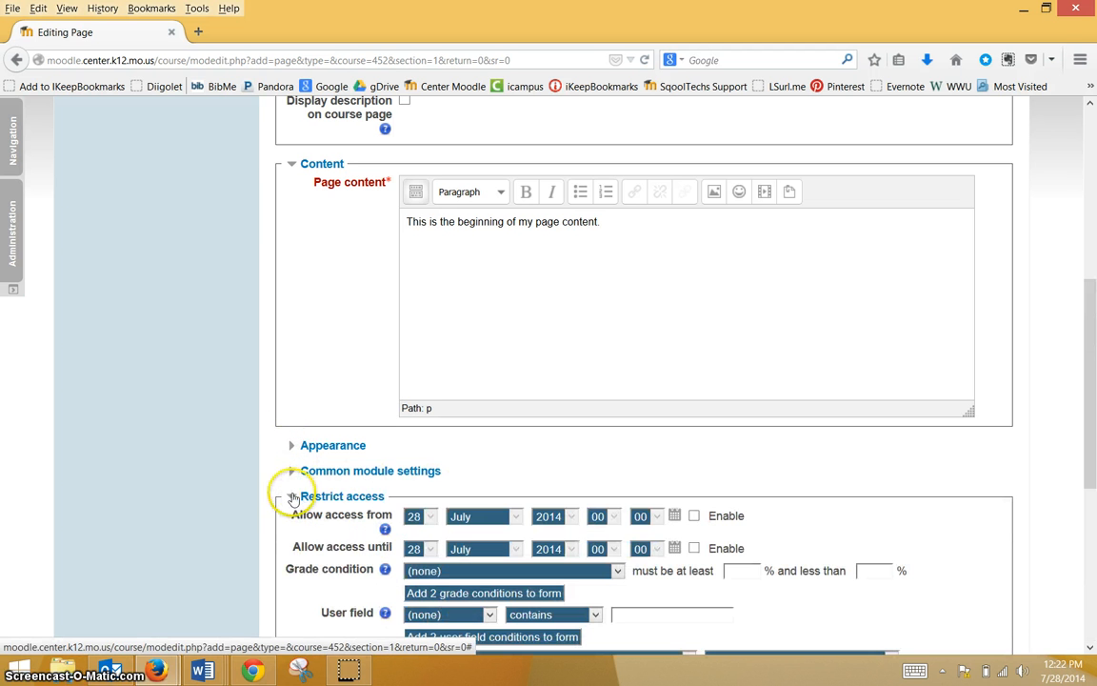
left_click(289, 470)
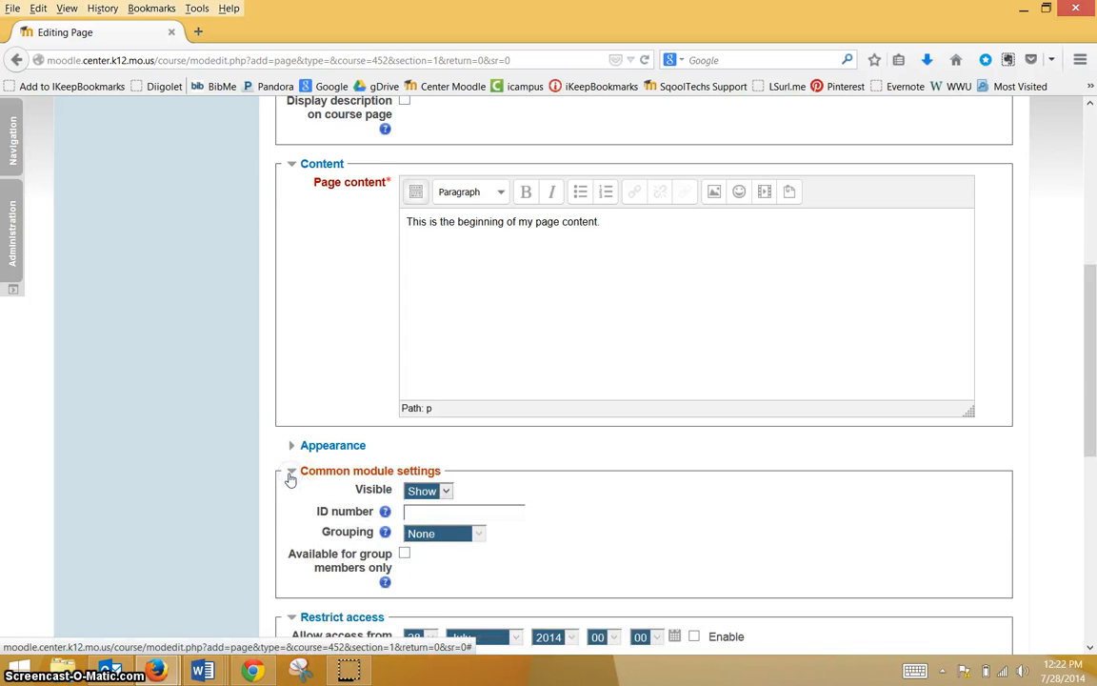
scroll(291, 478, "up", 3)
scroll(290, 478, "up", 5)
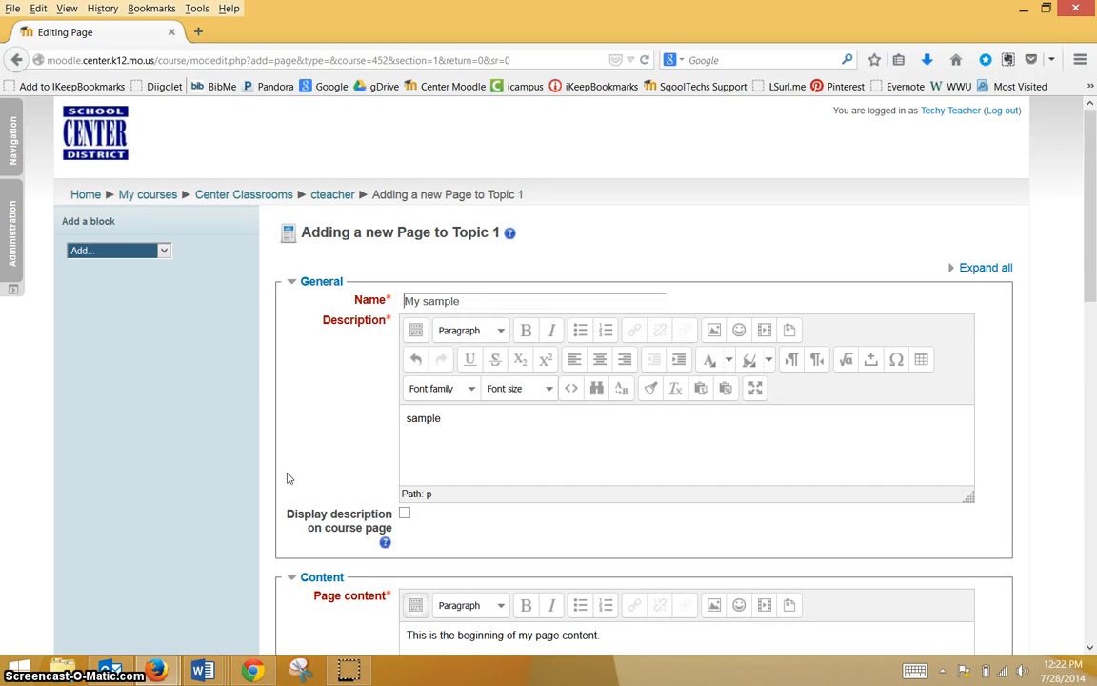
- Expand all sections of the page form to review the settings, and save the page, returning to the course
left_click(976, 270)
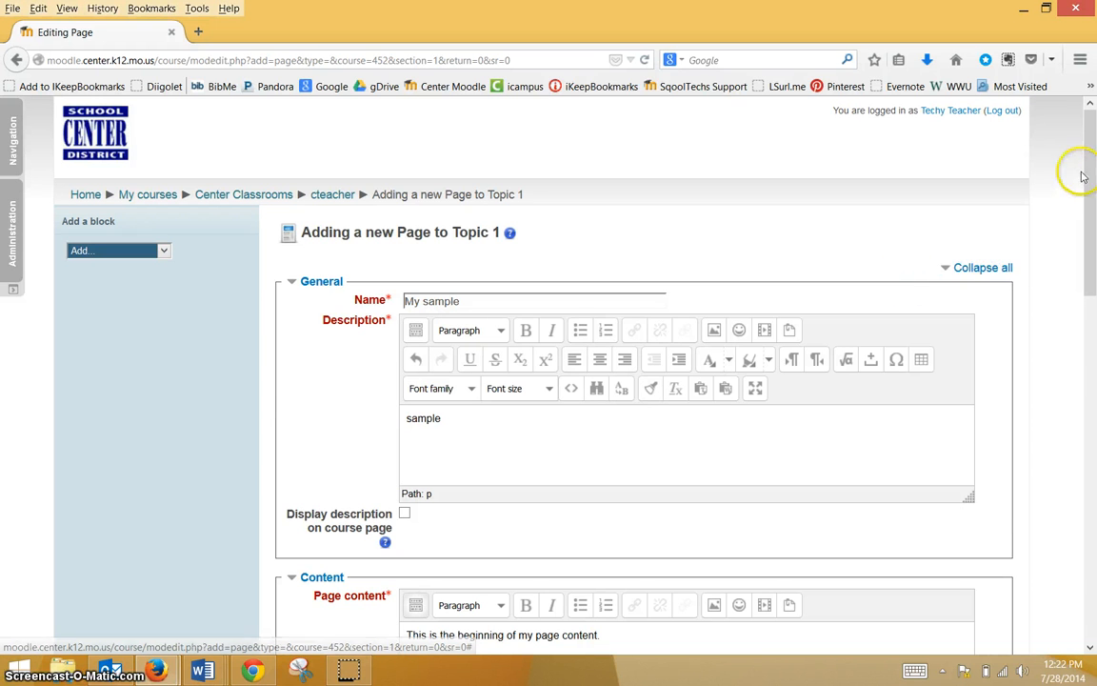
left_click_drag(1093, 153, 1094, 414)
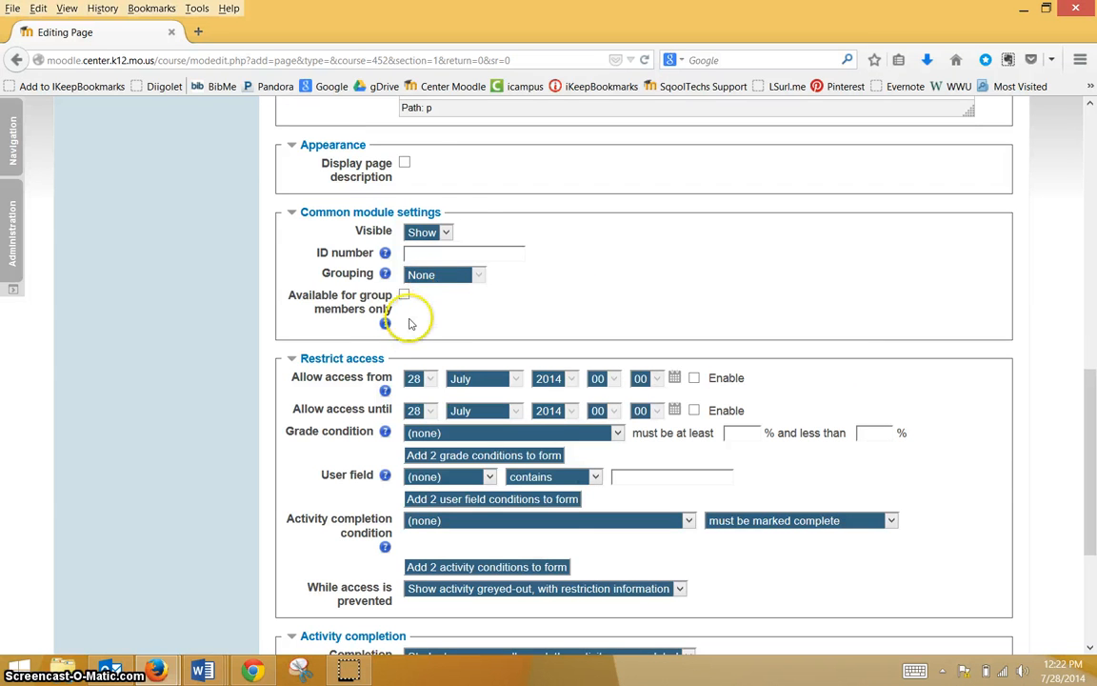
scroll(368, 385, "down", 5)
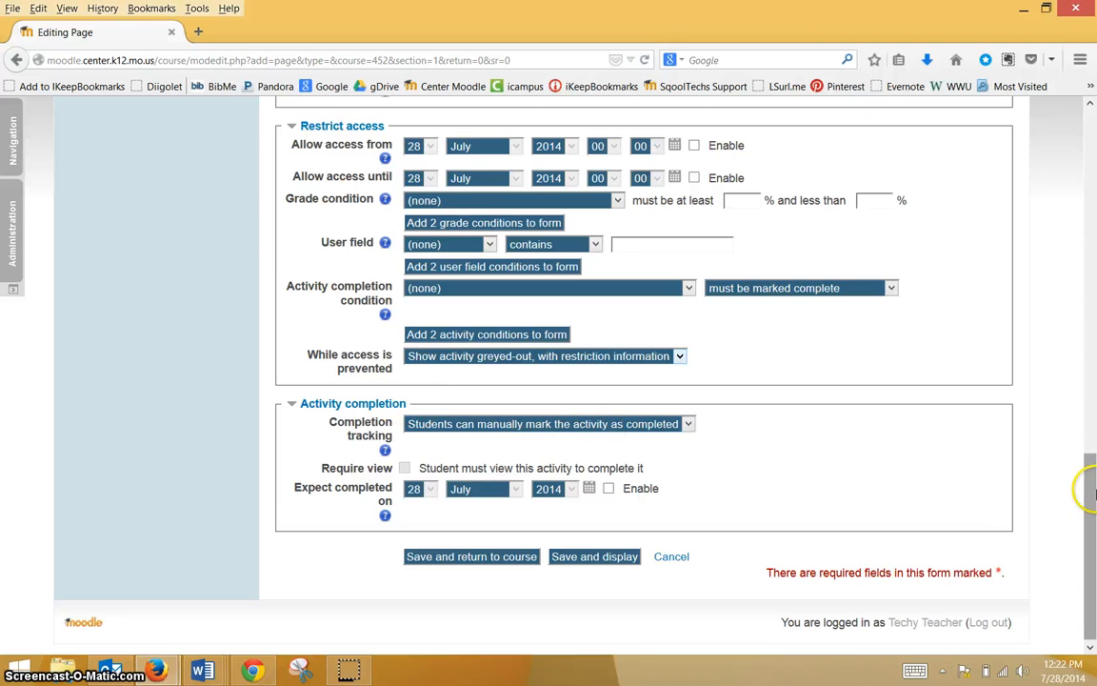
mouse_move(1094, 489)
left_mouse_down()
mouse_move(1093, 160)
mouse_move(1093, 490)
left_mouse_up()
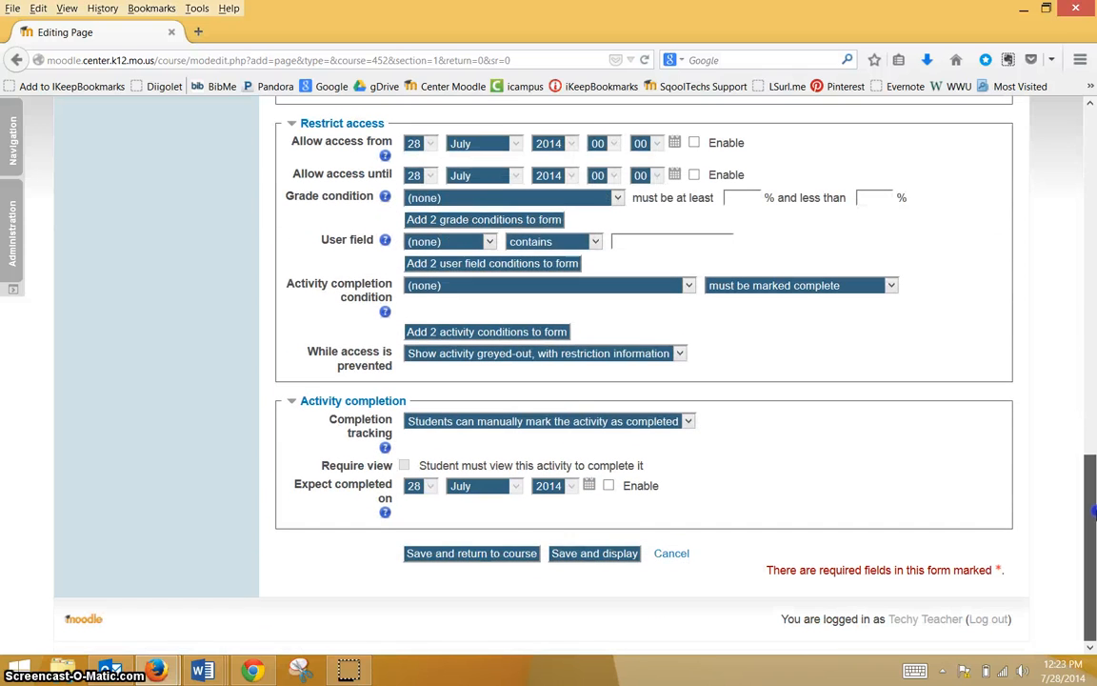
left_click(521, 567)
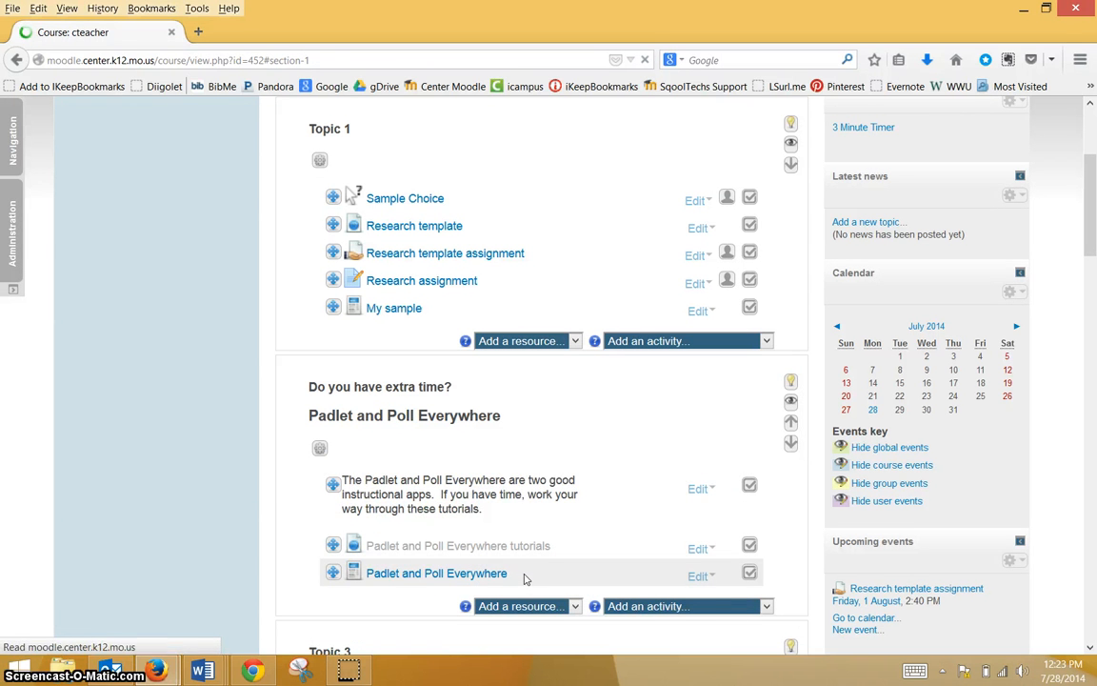
- View the settings form for an Advanced uploading of files assignment in Topic 1, and return to the cteacher course without saving
left_click(659, 340)
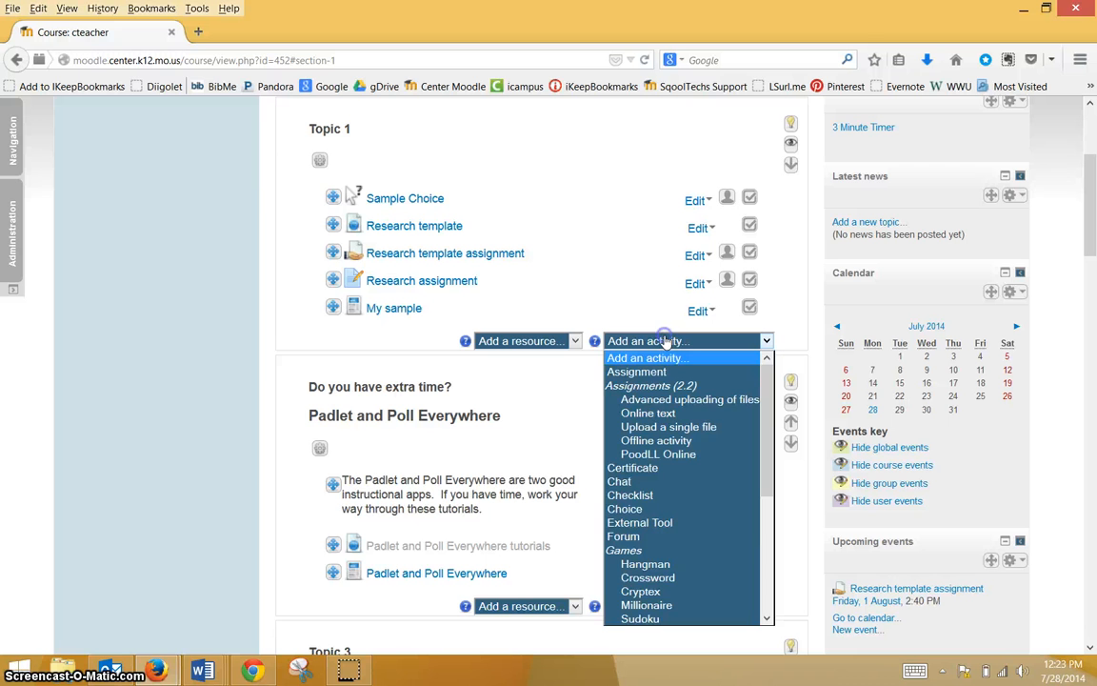
left_click(672, 400)
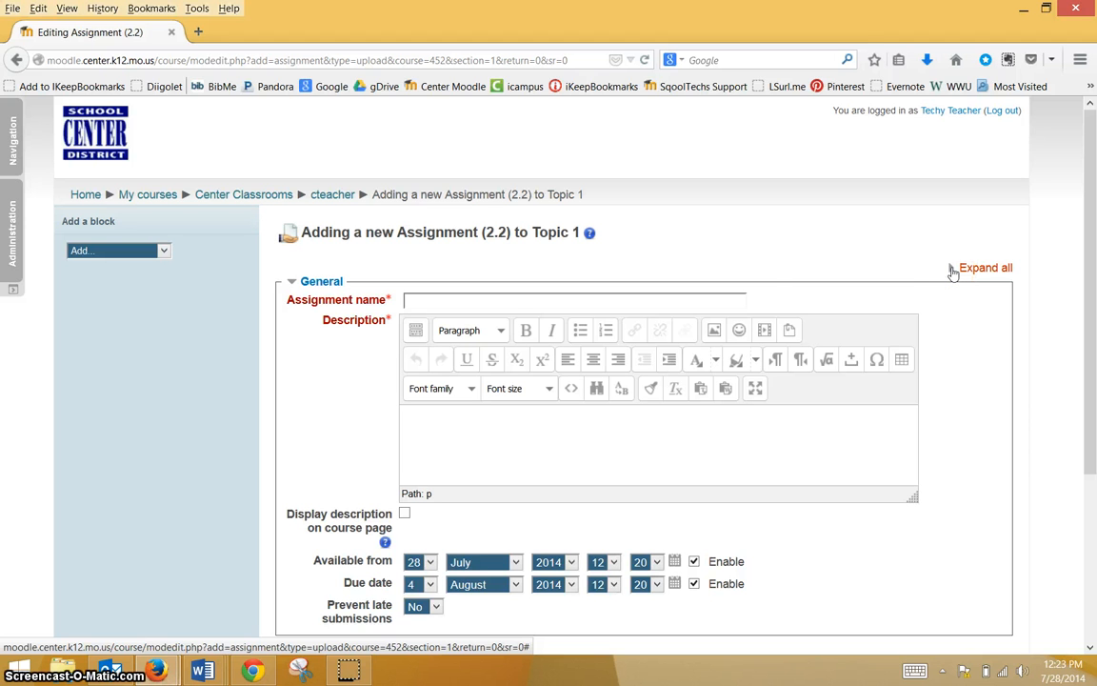
left_click(333, 197)
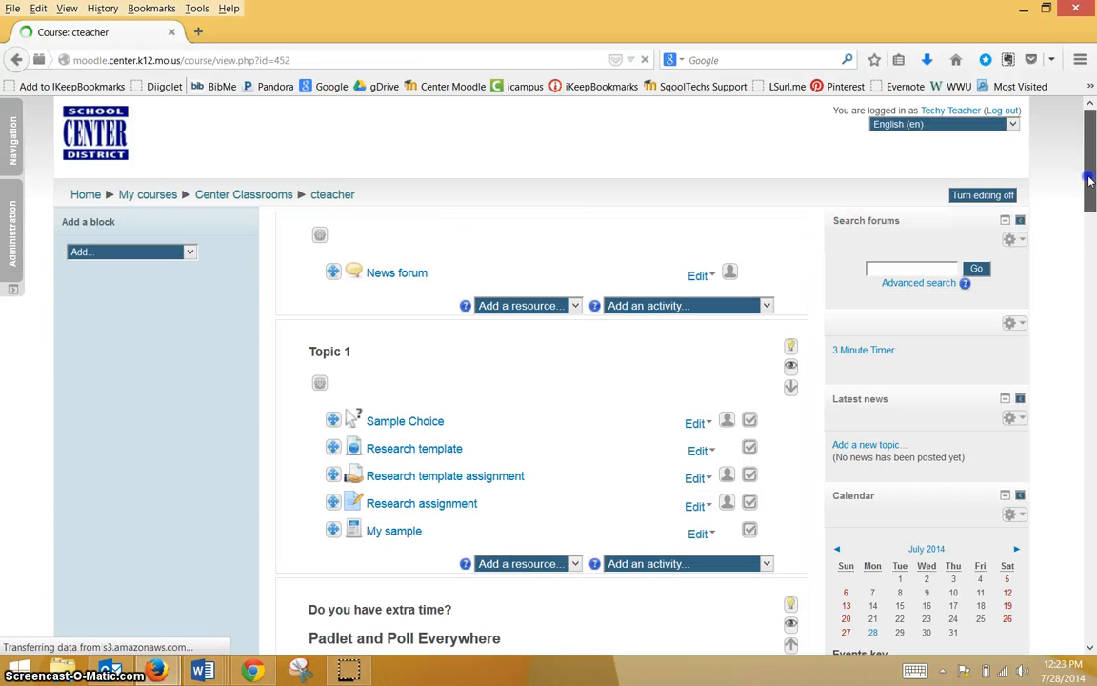
mouse_move(1092, 179)
left_mouse_down()
mouse_move(1092, 236)
mouse_move(1088, 172)
left_mouse_up()
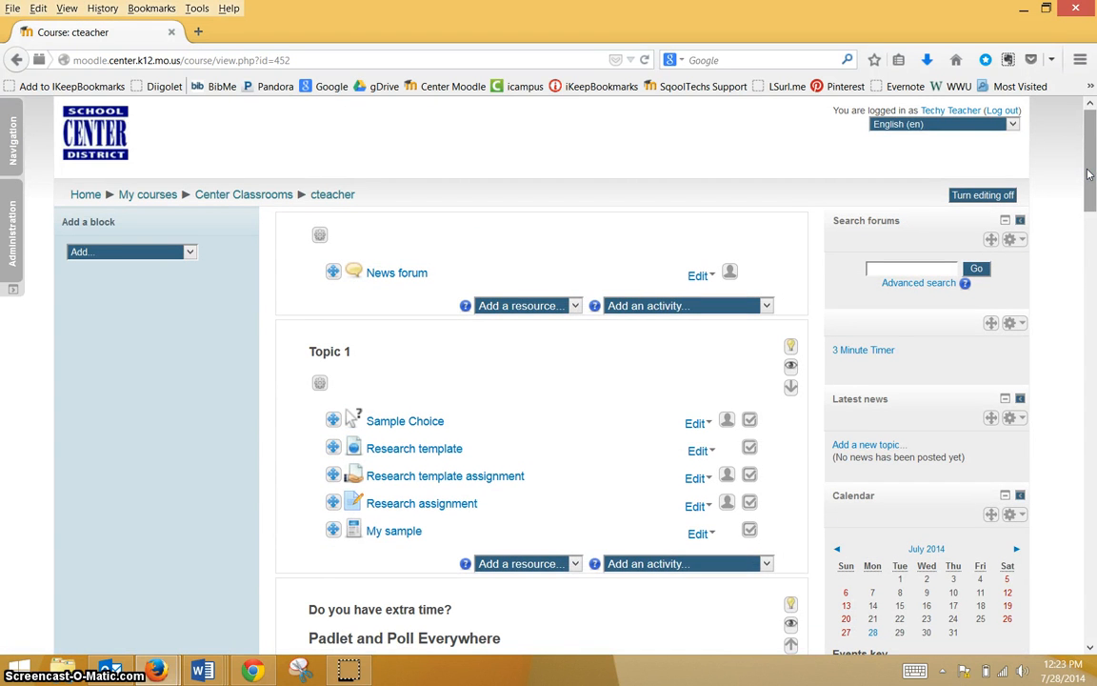